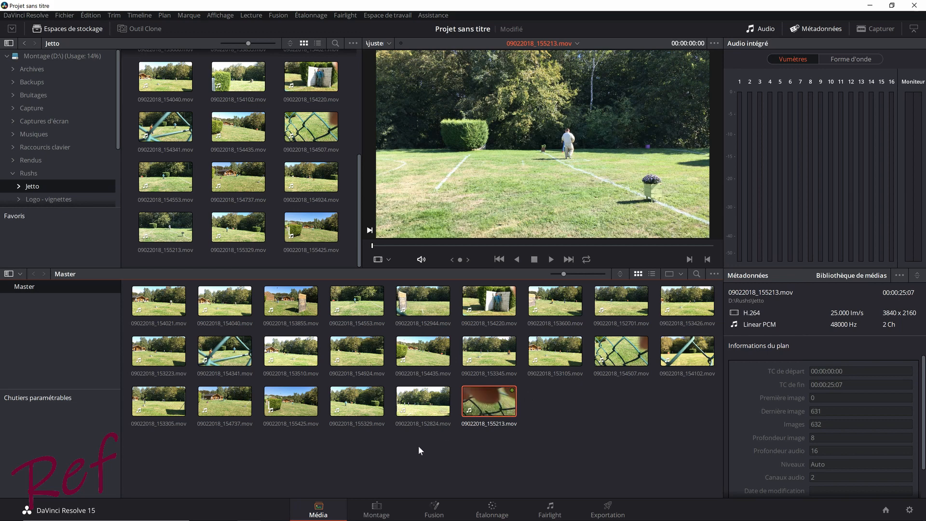
Step: Place the clip 09022018_155213.mov on a timeline in the Montage page
left_click(374, 509)
left_click_drag(182, 230, 376, 370)
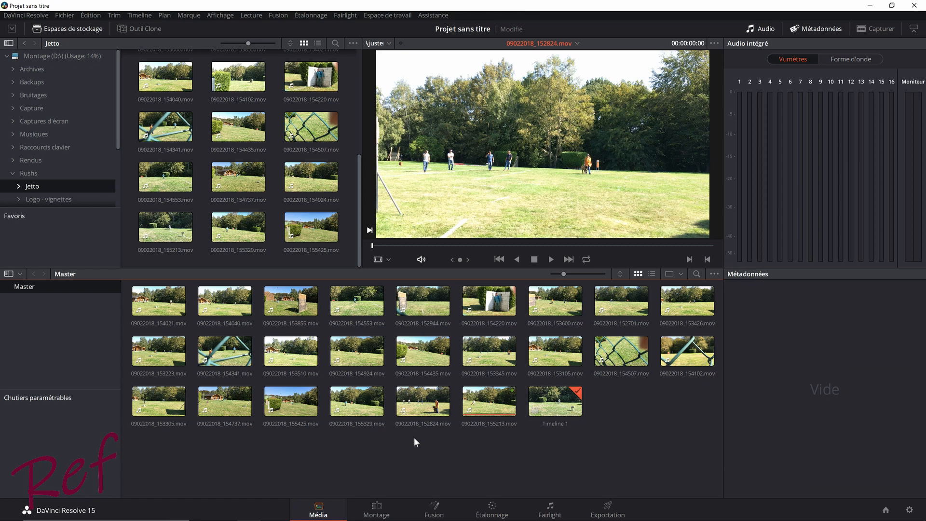
Step: Flag the media pool clip 09022018_152824.mov with a violet flag and a cyan flag
right_click(422, 401)
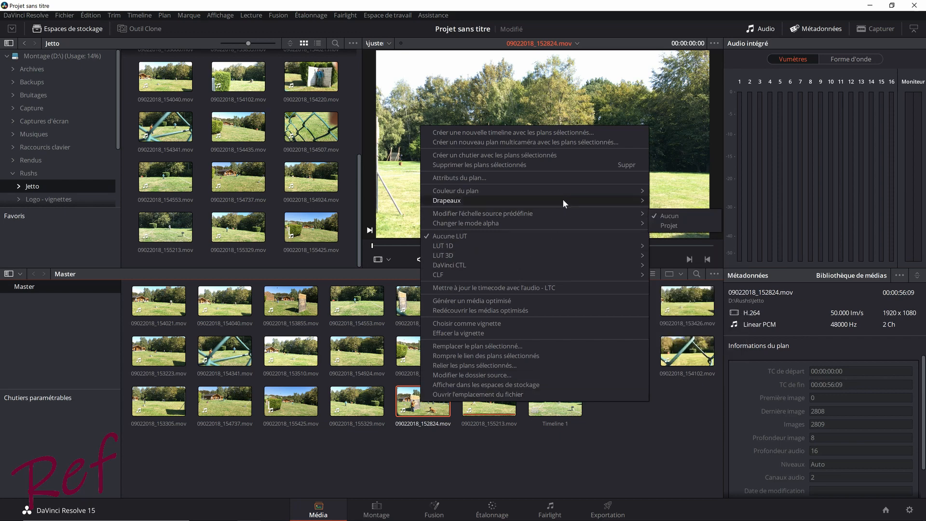
mouse_move(571, 200)
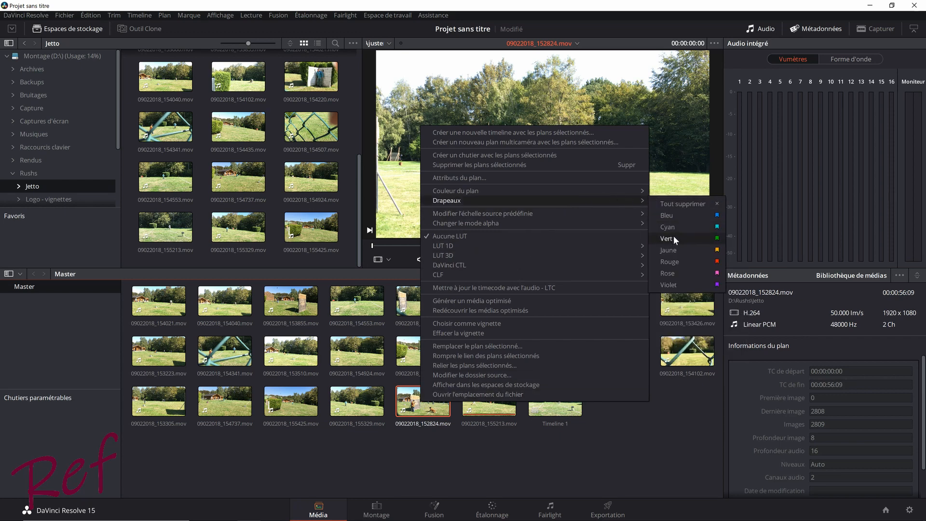
left_click(670, 283)
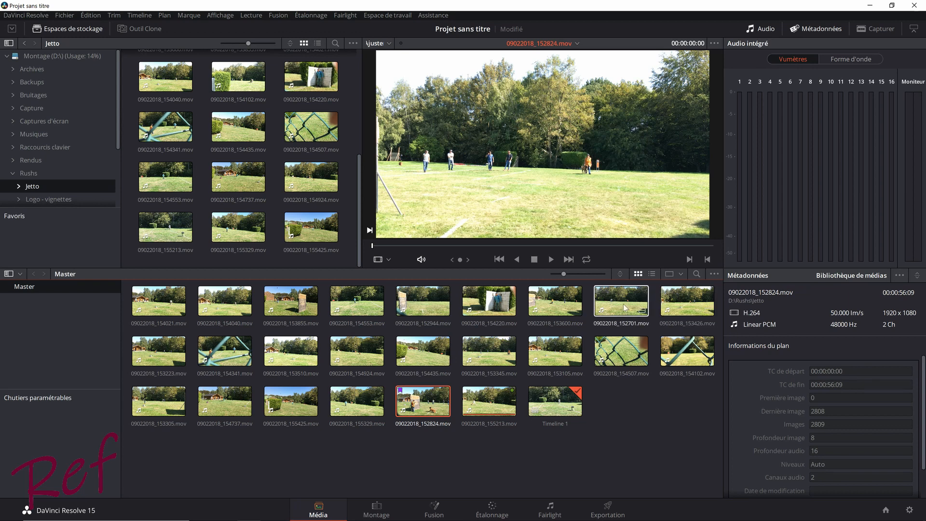
right_click(423, 398)
mouse_move(534, 198)
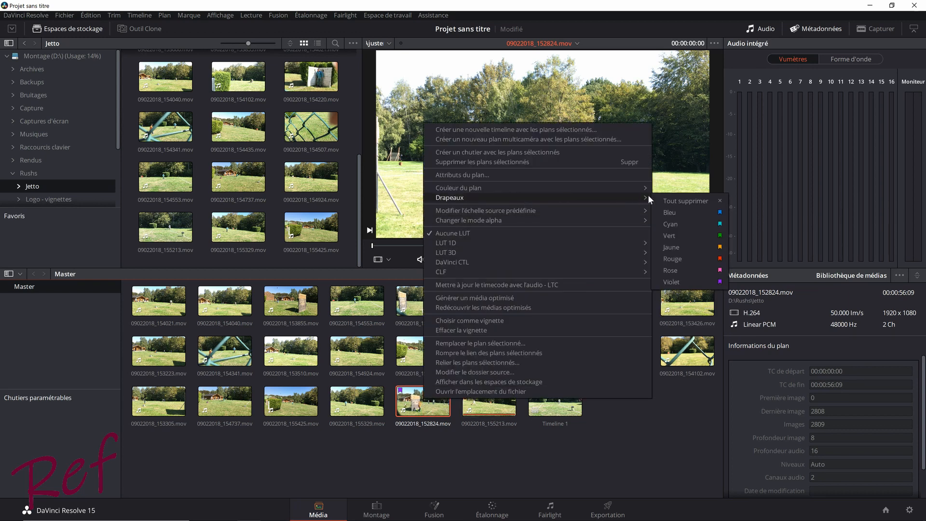
left_click(669, 225)
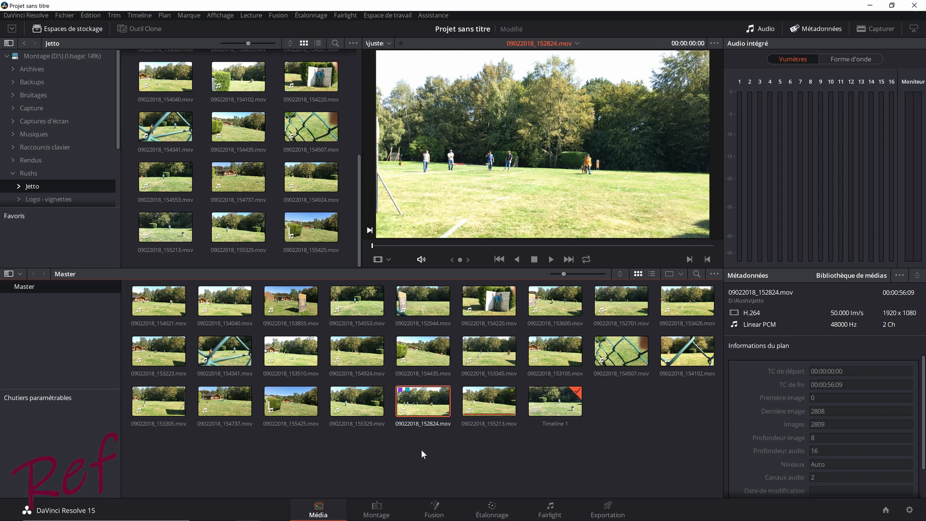
Step: Place the flagged clip 09022018_152824.mov on Timeline 1 after the first clip, leaving a gap between them
left_click(375, 508)
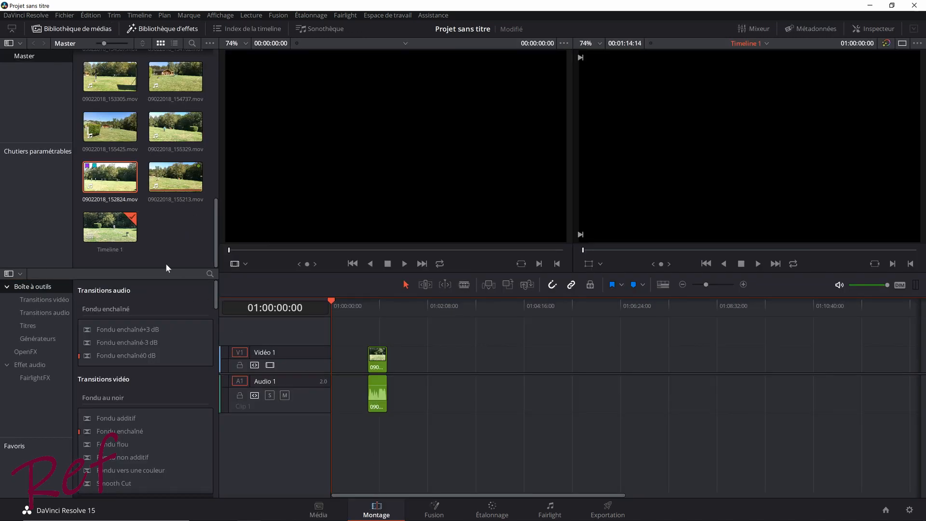
left_click_drag(109, 178, 437, 361)
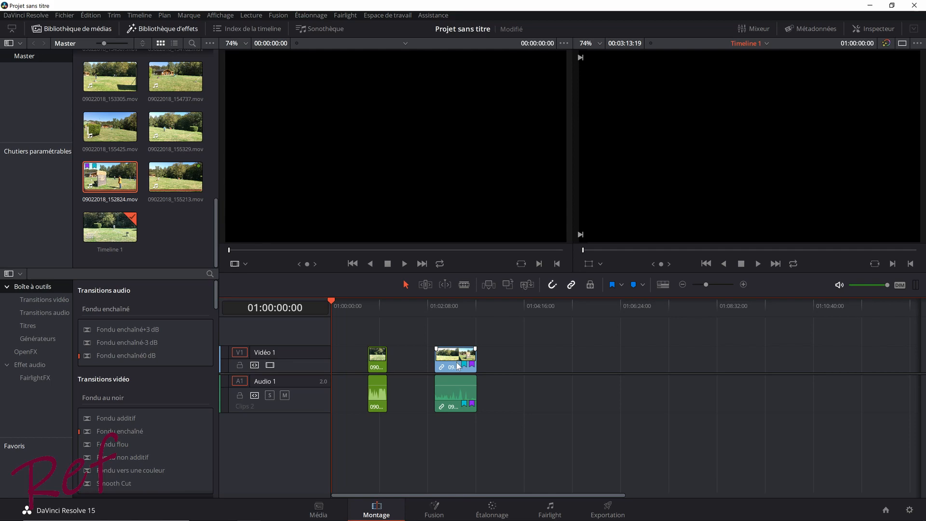
Step: Create a media pool bin named vidéos and move all the video clips from Master into it
left_click(320, 510)
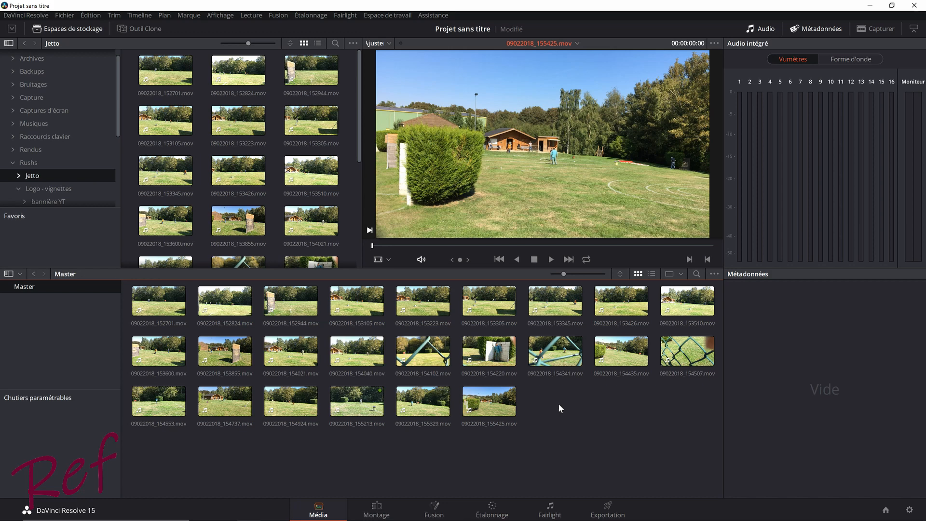
right_click(49, 314)
left_click(81, 321)
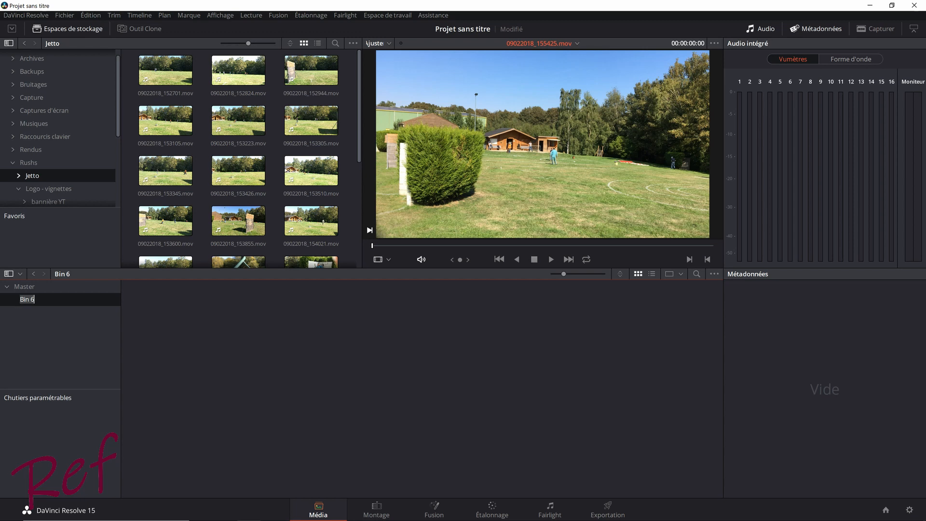
type("vidéos")
key("Return")
left_click(17, 284)
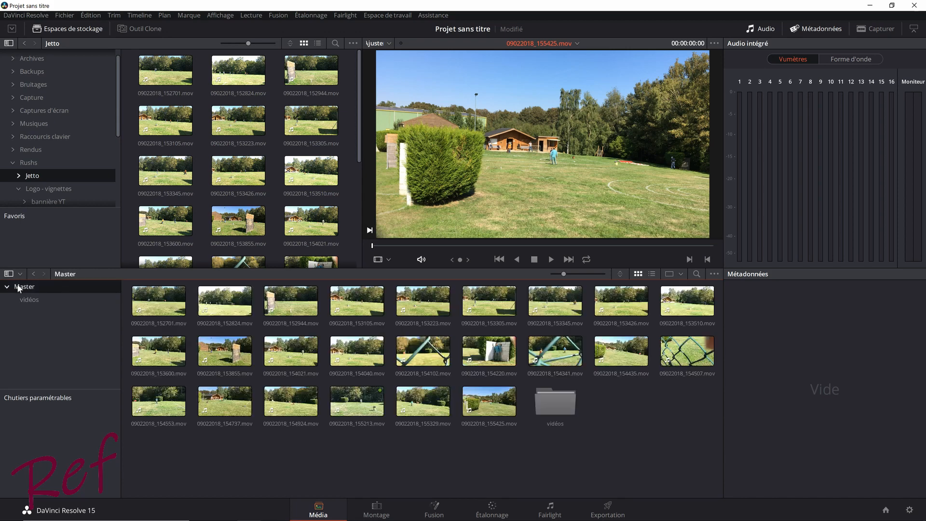
left_click_drag(495, 444, 36, 300)
left_click_drag(465, 347, 43, 307)
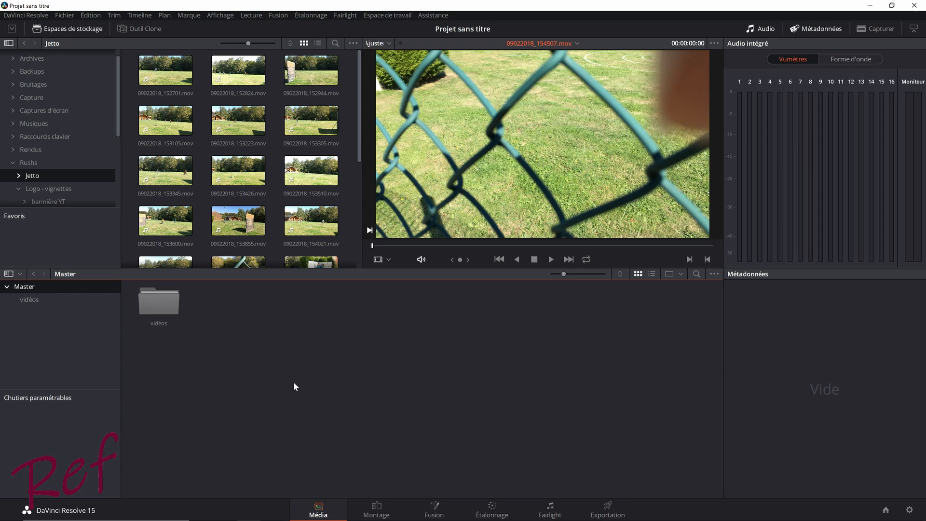
Step: Create a bin named musiques and import the four audio tracks from the Musiques storage folder into it
right_click(43, 335)
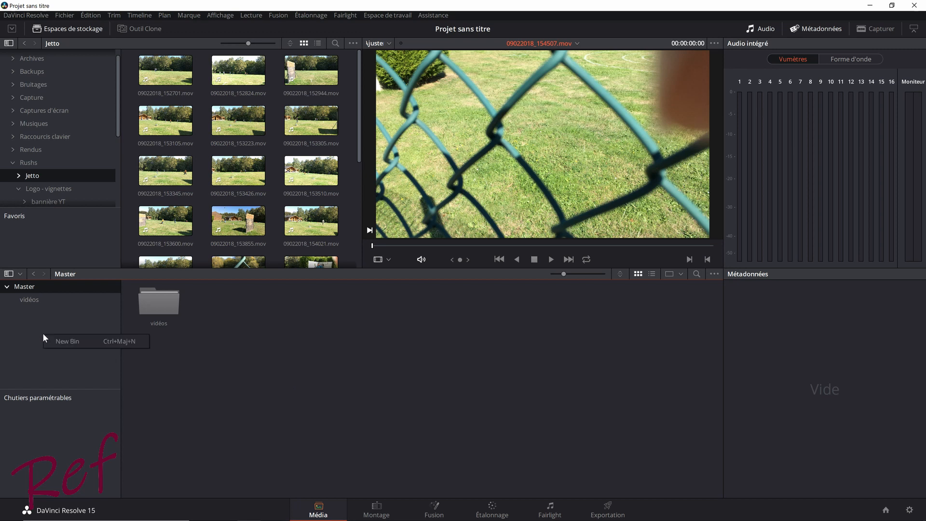
left_click(71, 337)
type("mus")
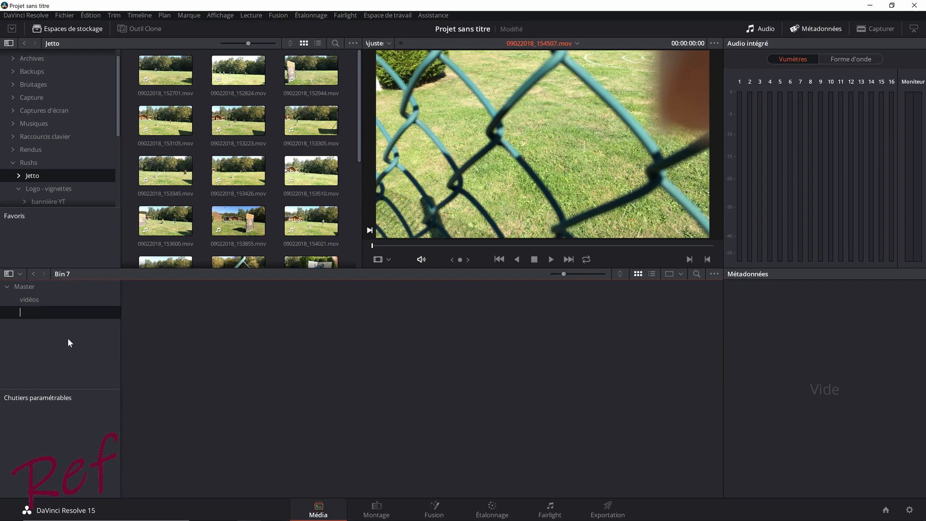
type("iques")
key("Return")
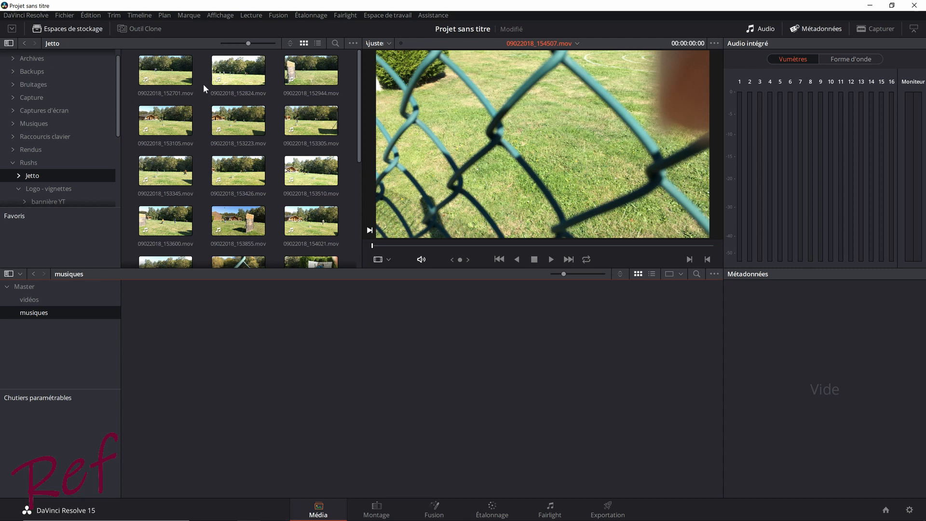
left_click(30, 123)
left_click_drag(315, 130, 42, 314)
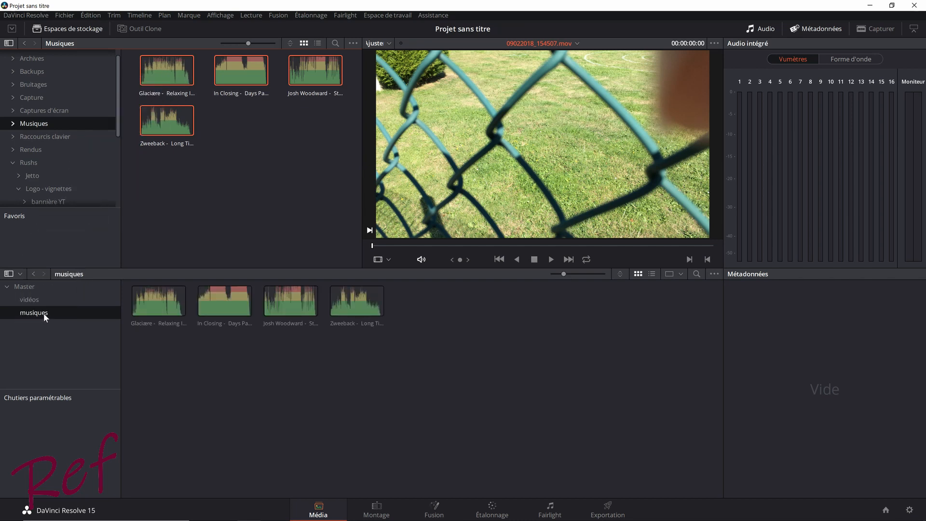
Step: Create a bin named images and import Logo Resolve.png from the logo resolve storage folder into it
right_click(48, 340)
left_click(77, 346)
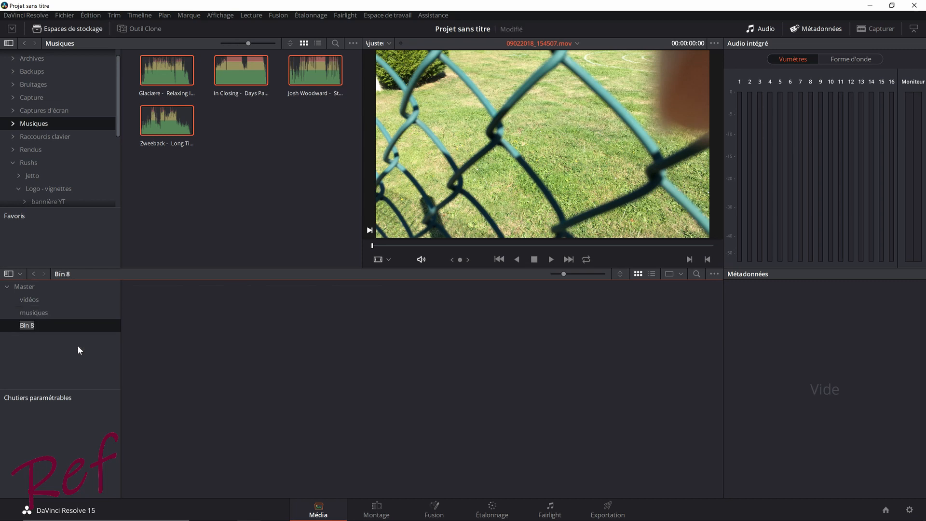
type("images")
key("Return")
left_click(51, 189)
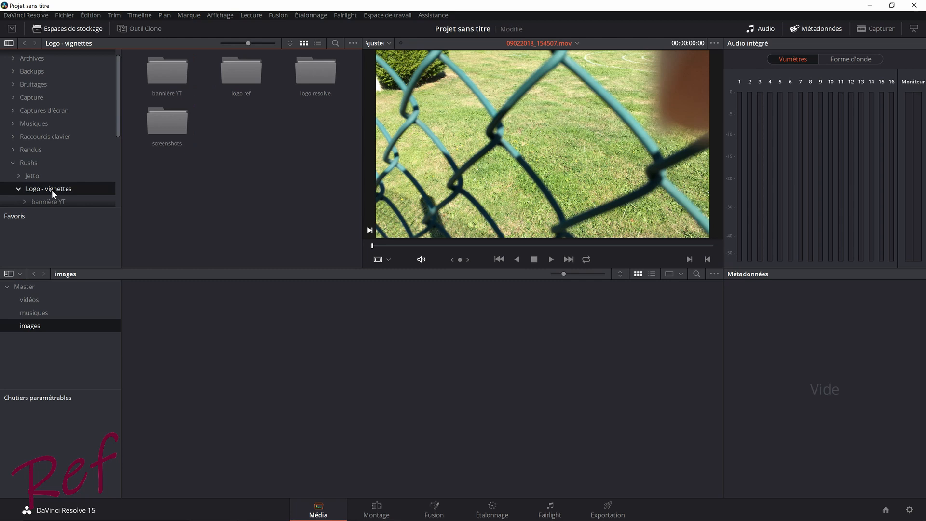
double_click(306, 73)
left_click_drag(186, 69, 39, 322)
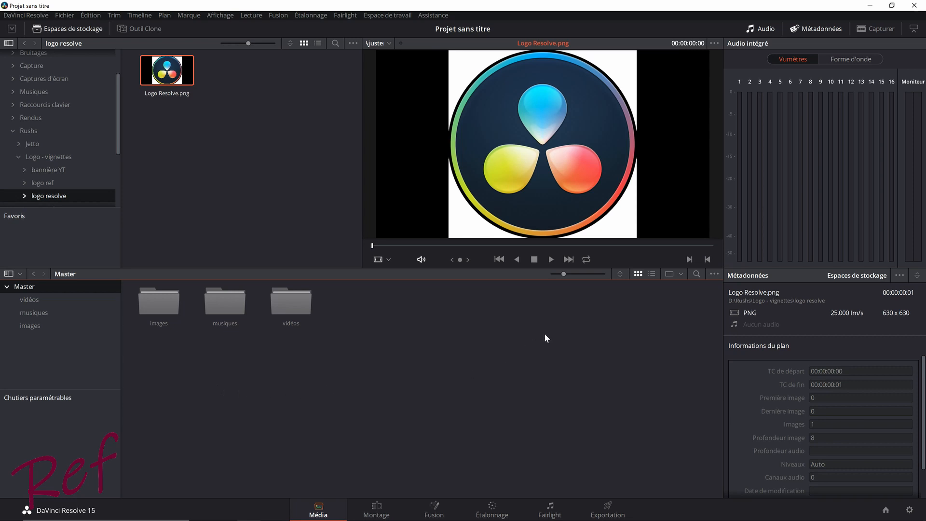
Step: Switch the media pool to list view and review the clip property columns in the vidéos bin
left_click(652, 275)
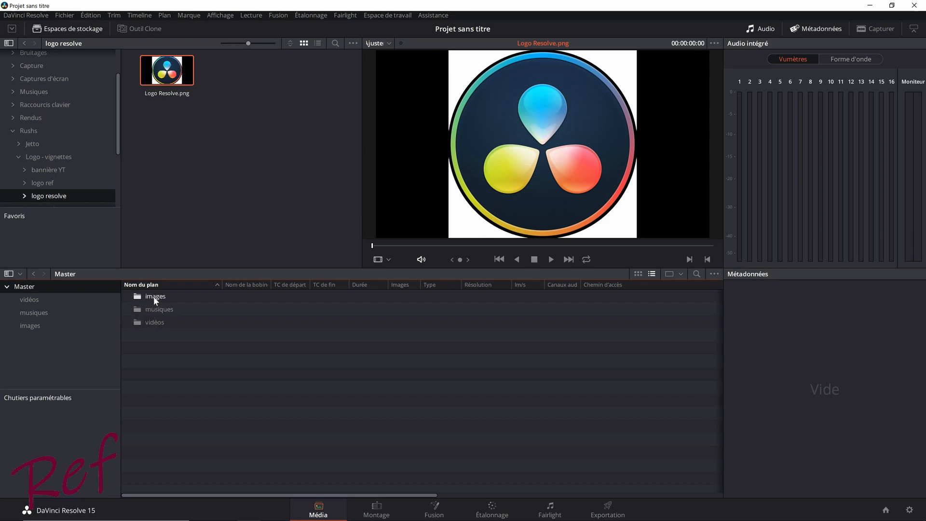
double_click(155, 323)
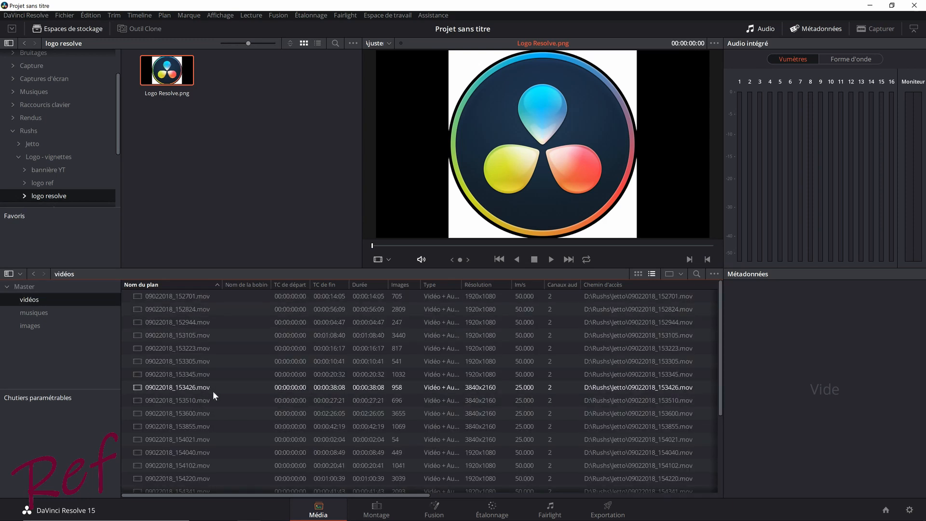
scroll(212, 391, "down", 3)
scroll(204, 404, "up", 3)
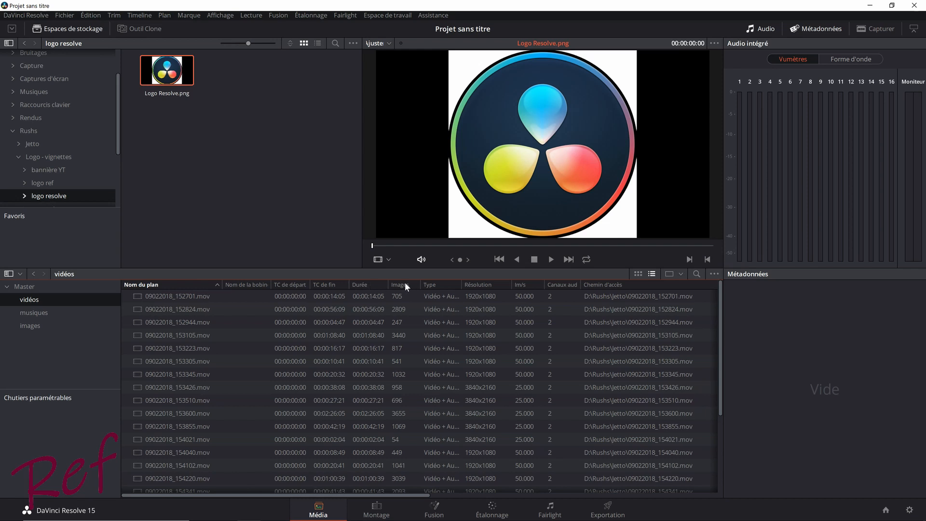
right_click(500, 287)
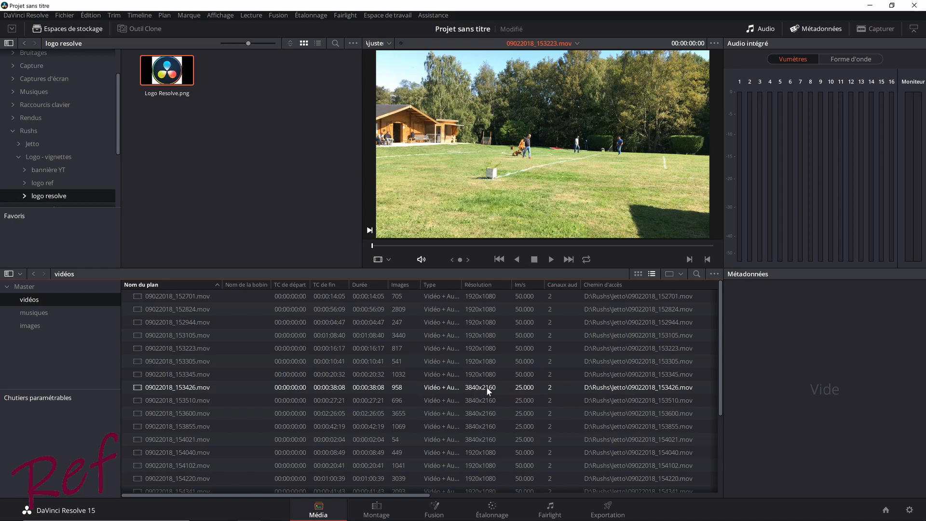
Step: Create a smart bin named UHD with the rule that Résolution est 3840 x 2160
right_click(56, 426)
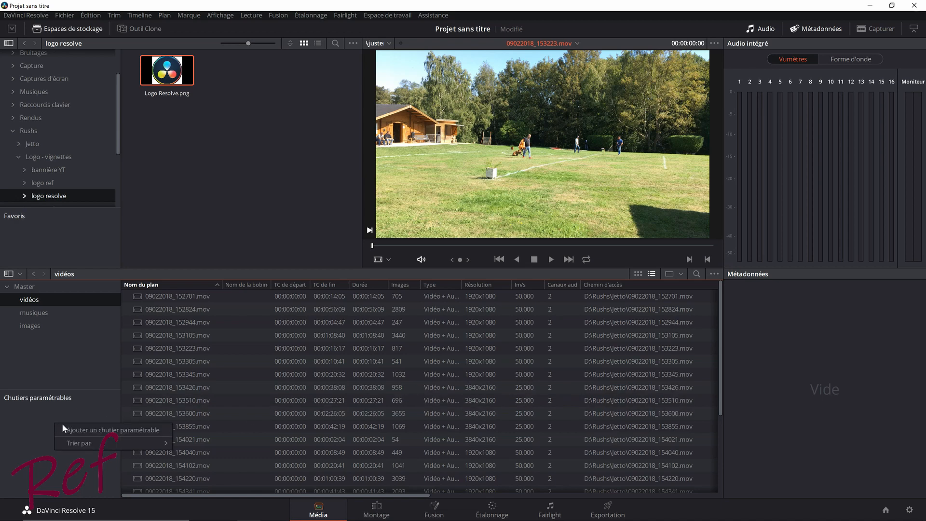
left_click(90, 430)
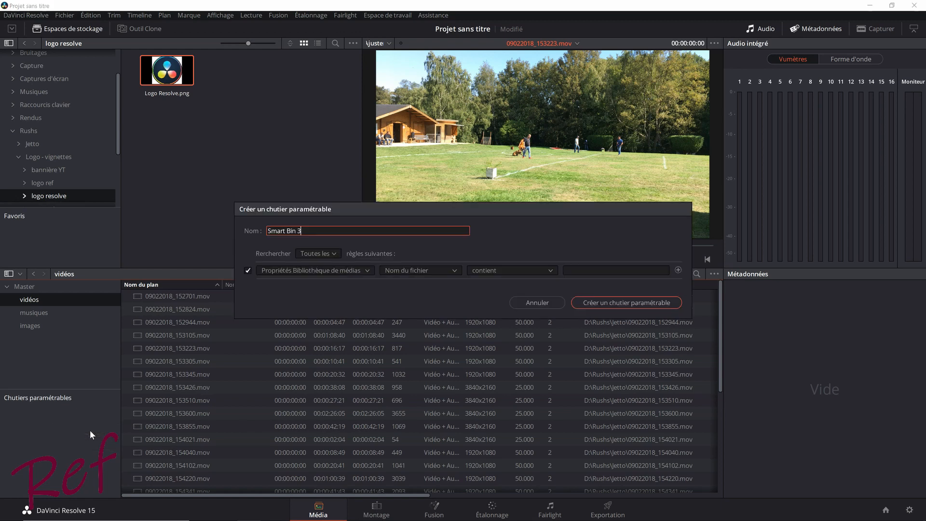
left_click_drag(301, 231, 268, 230)
type("UHD")
left_click(454, 270)
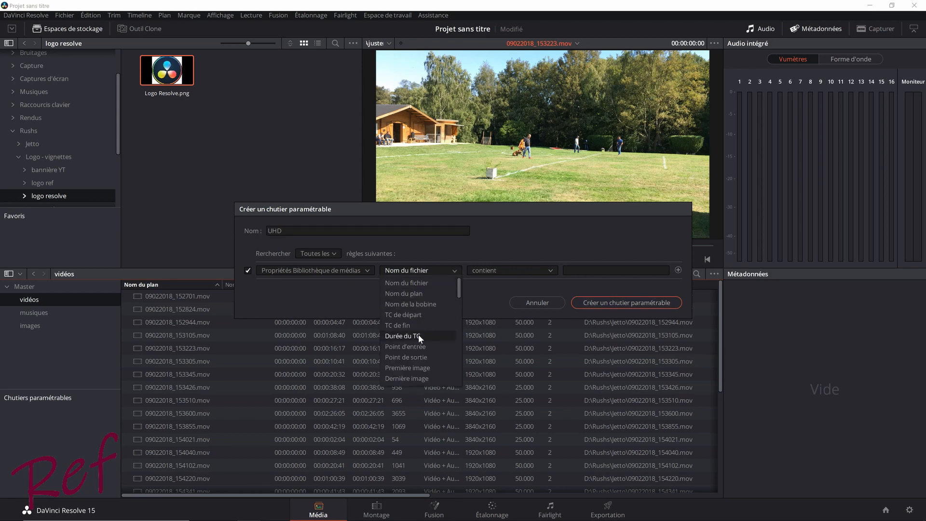
scroll(418, 335, "down", 3)
left_click(410, 357)
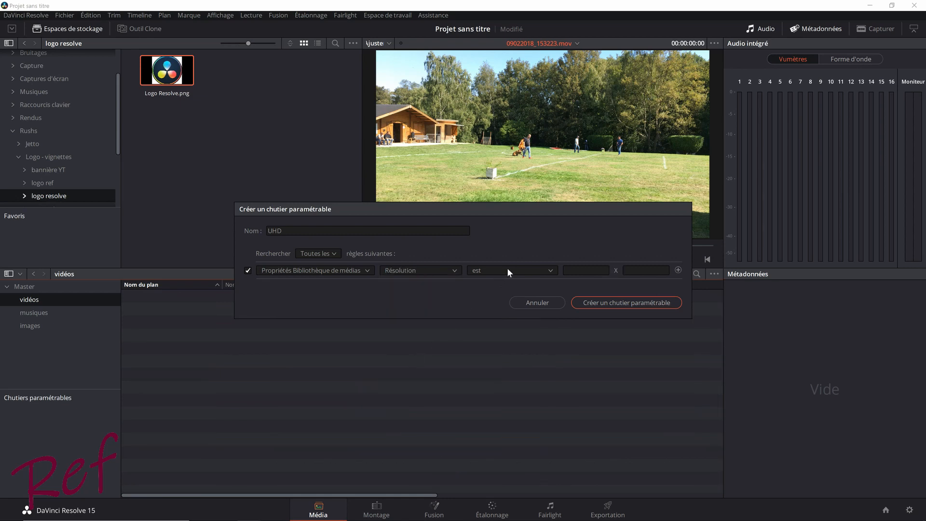
left_click(585, 270)
type("3840")
key("Tab")
type("2160")
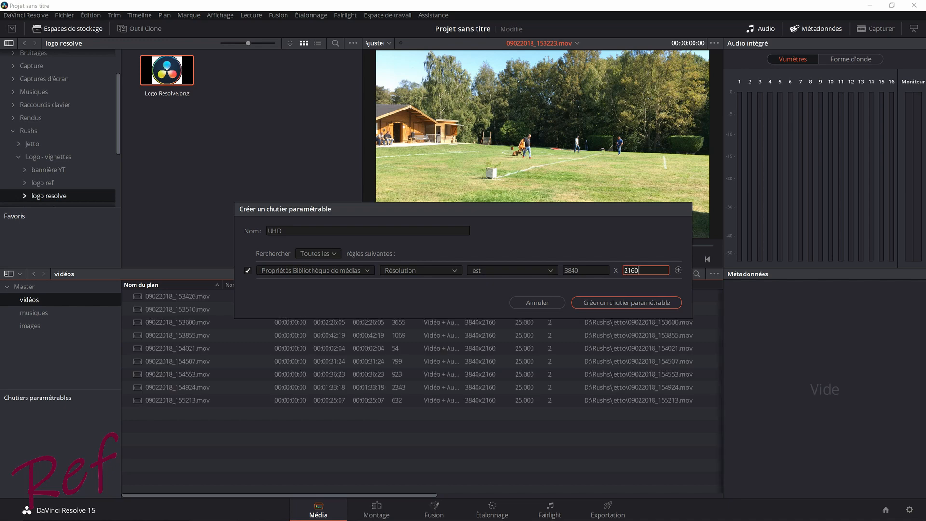
left_click(630, 302)
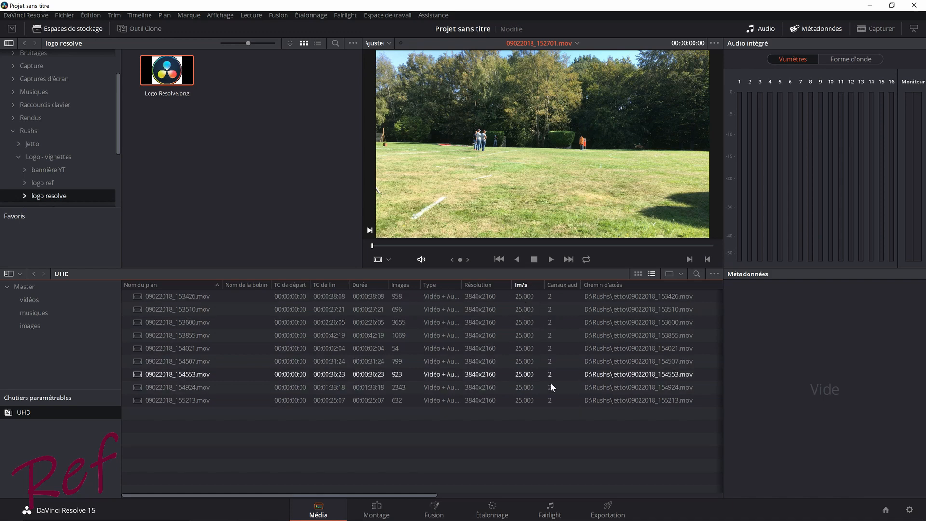
Step: Create a smart bin named 50 fps with the rule that Fréquence d'images est 50
right_click(40, 434)
left_click(85, 442)
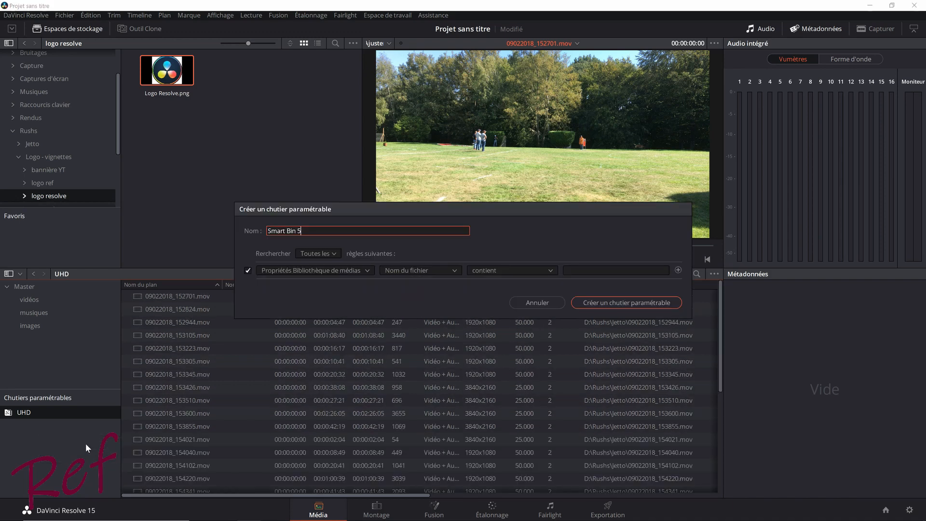
left_click_drag(302, 230, 268, 230)
type("50 fps")
left_click(395, 270)
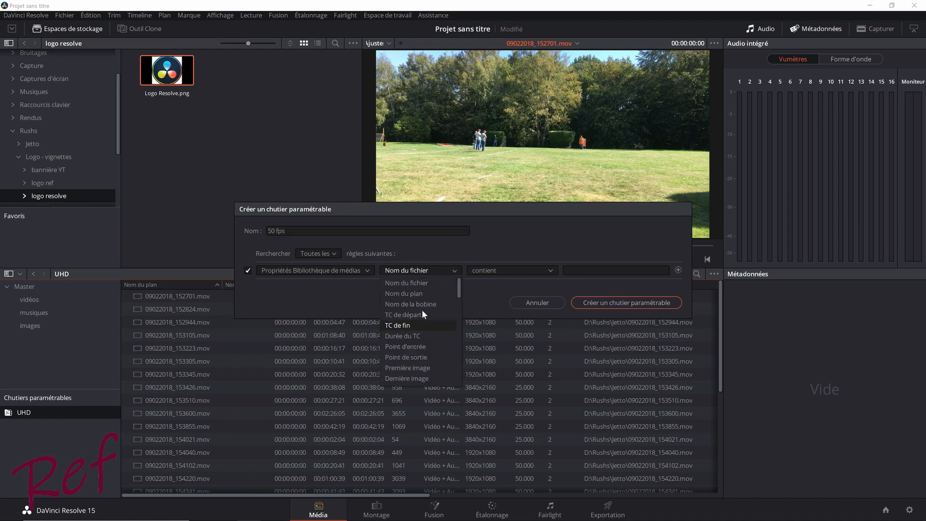
scroll(423, 313, "down", 1)
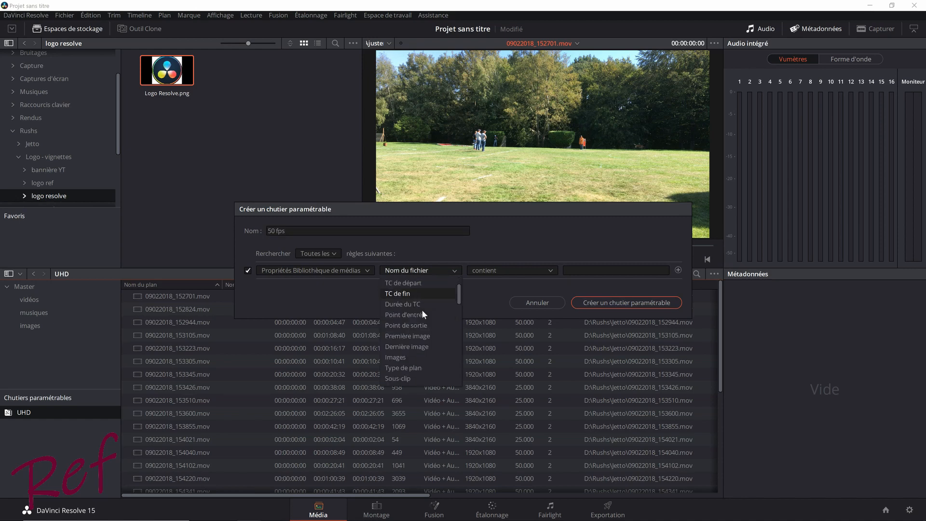
scroll(421, 308, "down", 1)
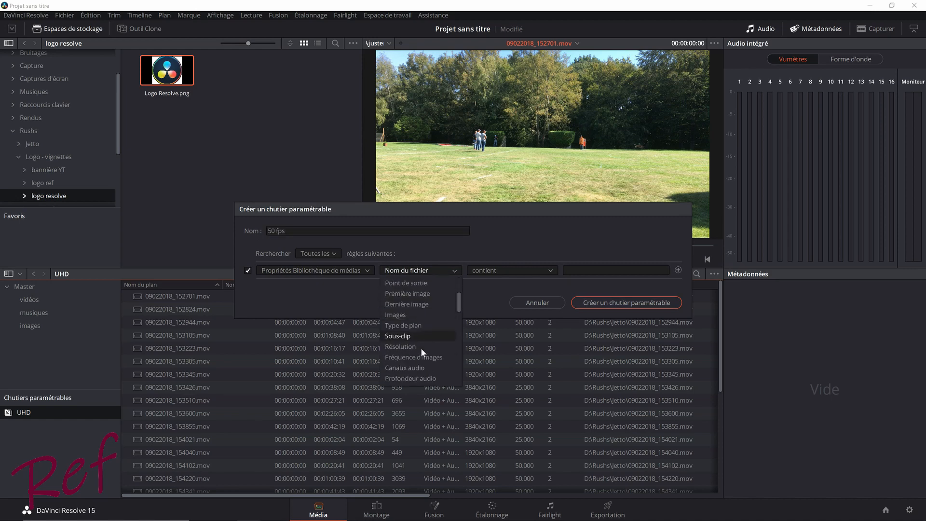
scroll(421, 352, "down", 1)
left_click(413, 357)
left_click(616, 269)
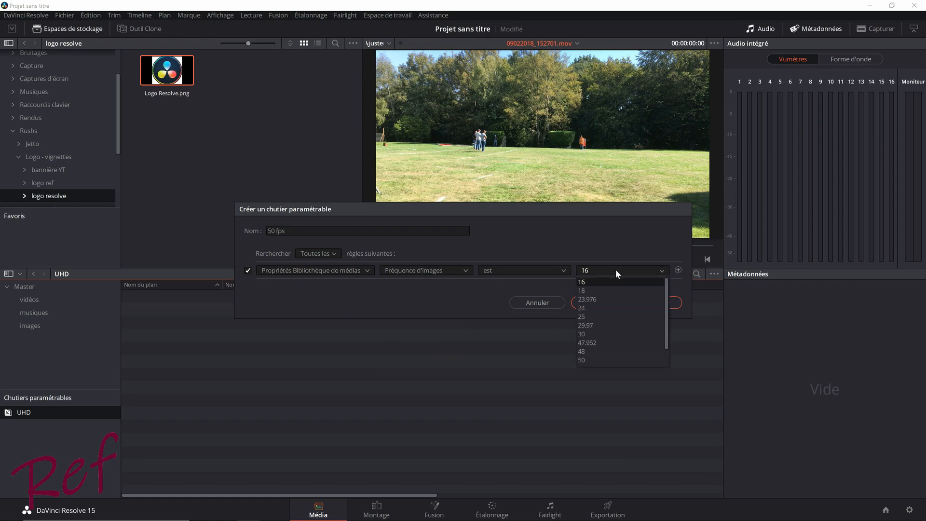
scroll(604, 353, "down", 2)
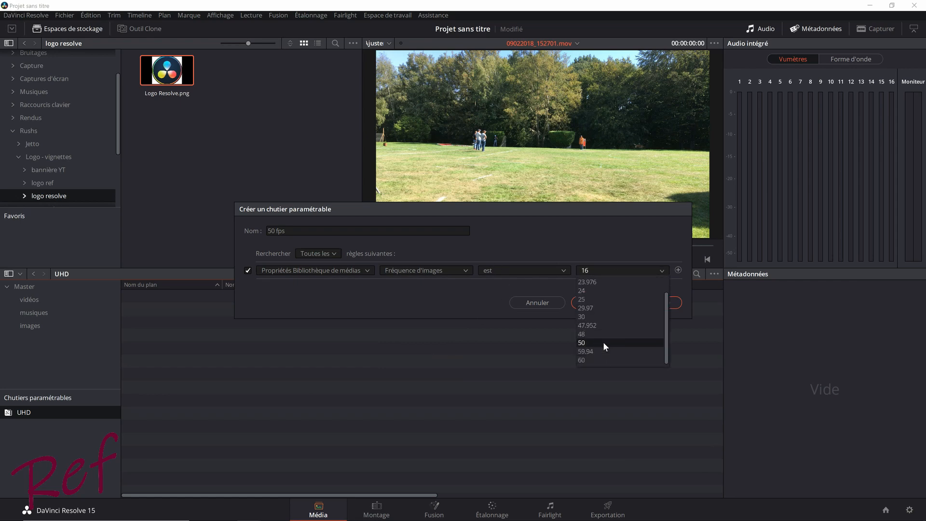
left_click(602, 342)
left_click(602, 301)
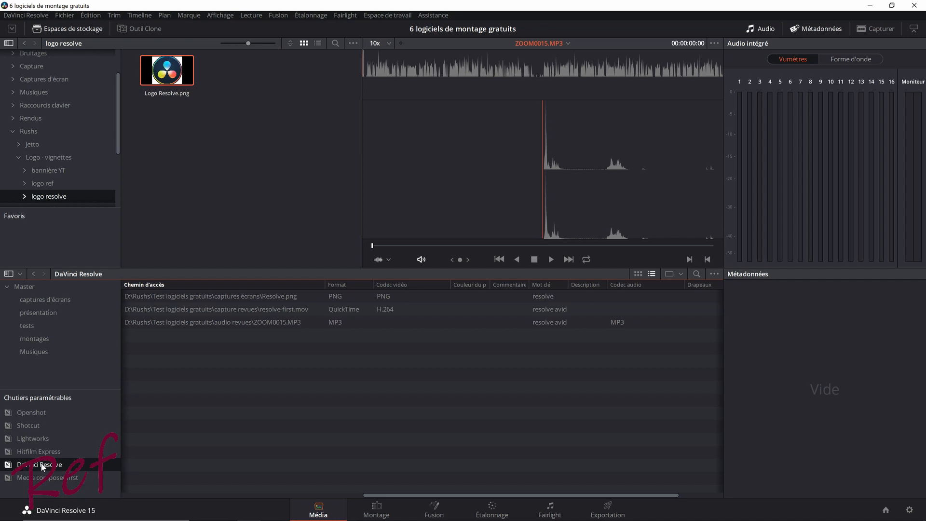
Step: Inspect the rule of the DaVinci Resolve smart bin without changing it, and view the contents of the Media composer first smart bin
right_click(42, 465)
left_click(84, 430)
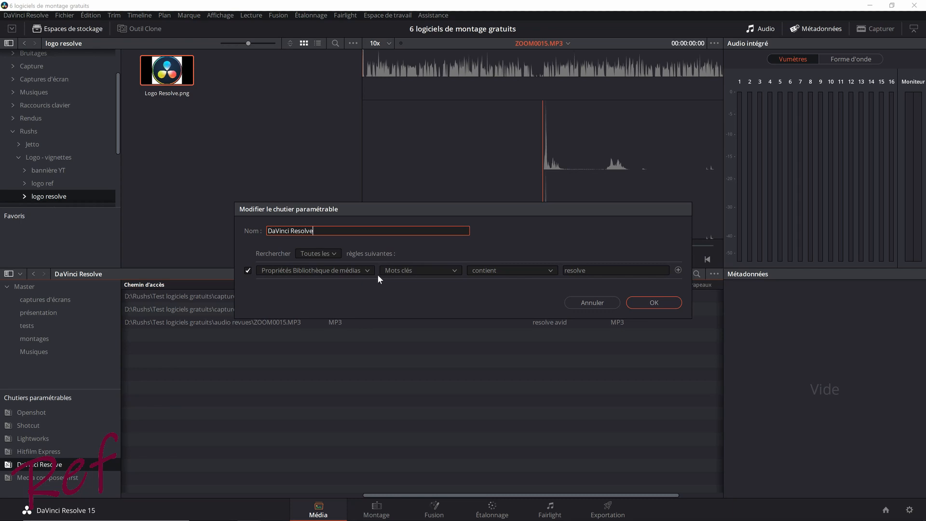
key("Escape")
left_click(55, 477)
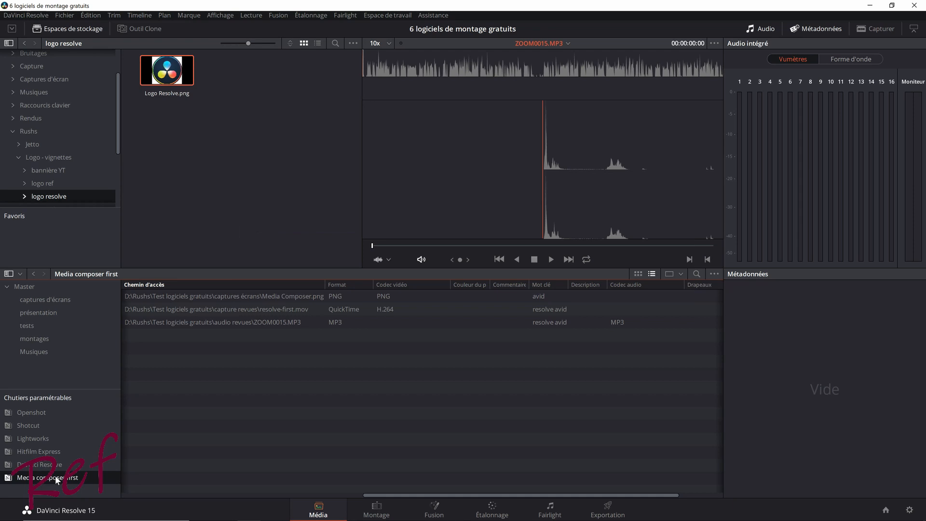